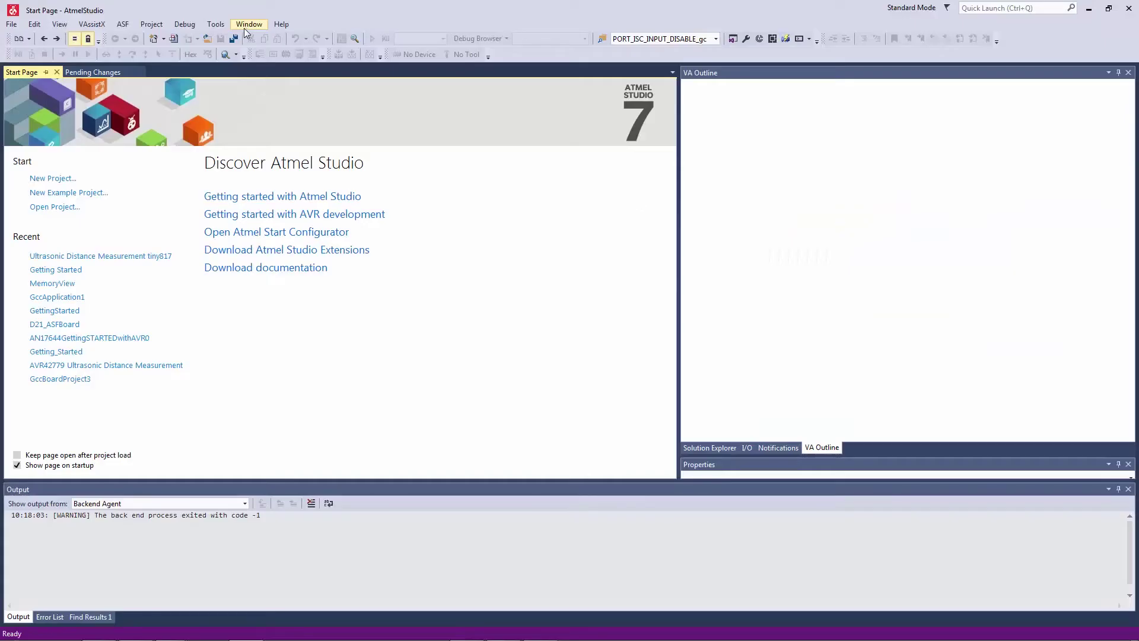
Step: Sign out of the Atmel Gallery profile
left_click(216, 25)
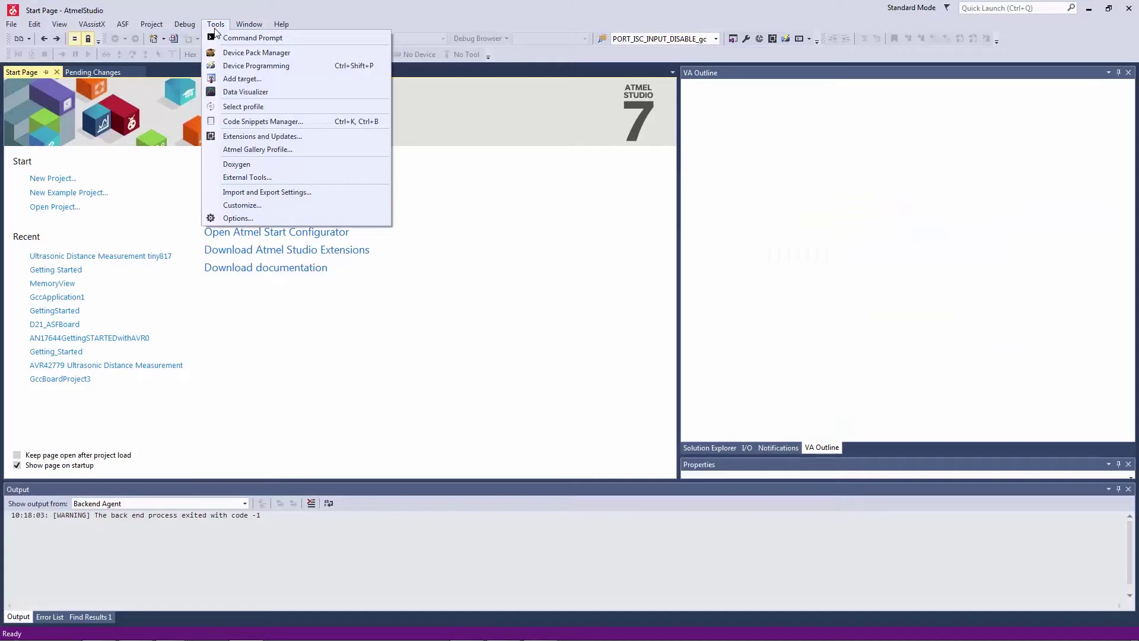
left_click(239, 150)
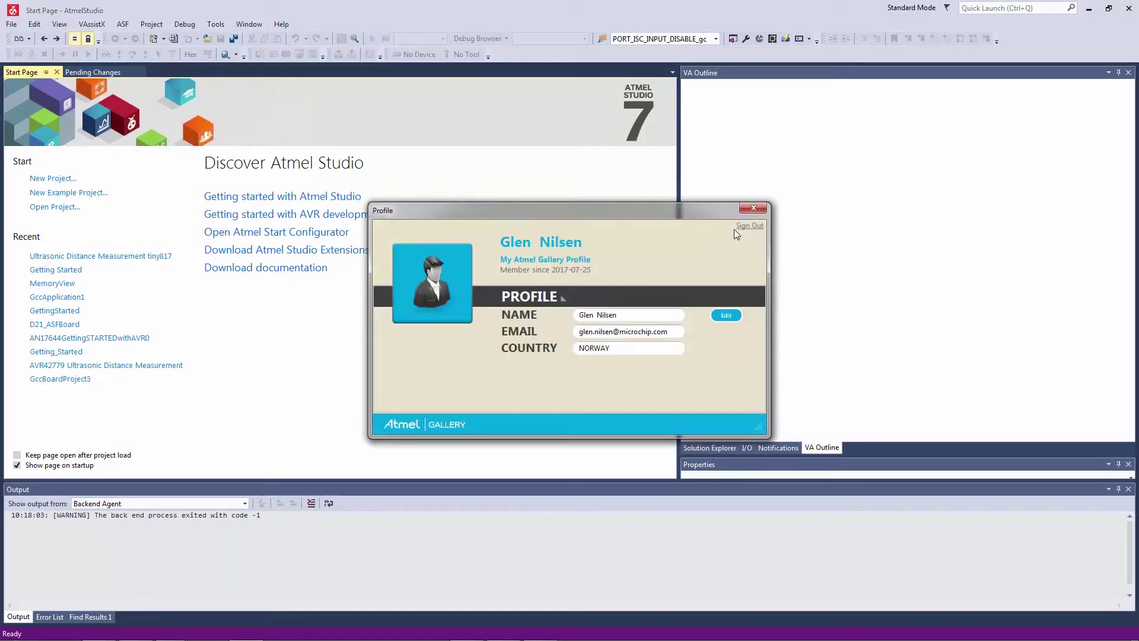
left_click(746, 231)
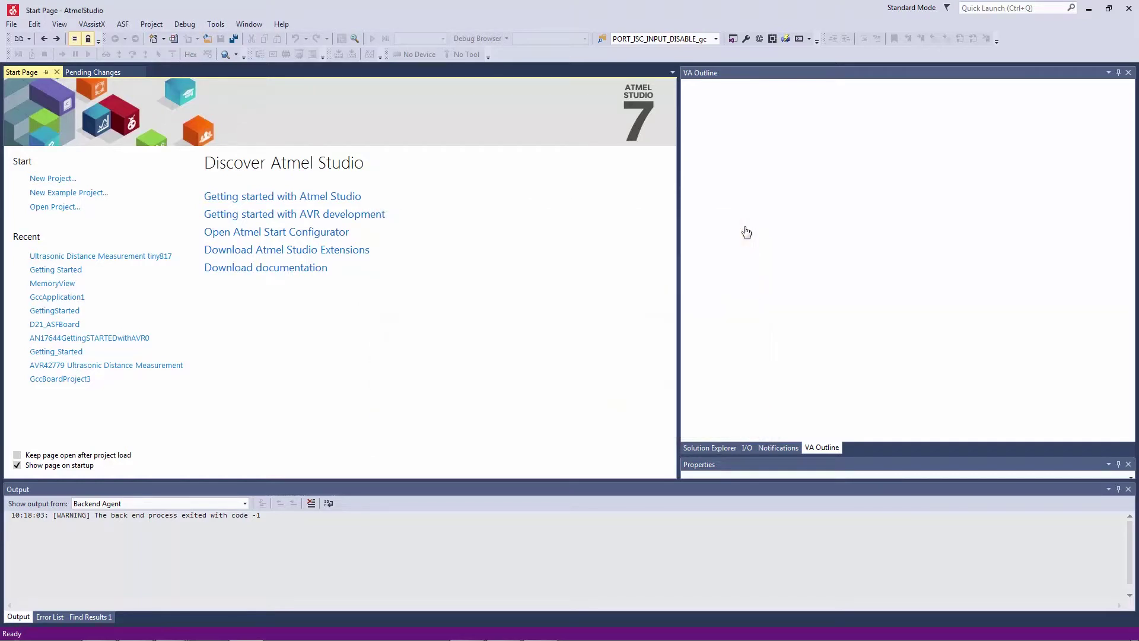
Step: Reopen the Gallery profile, view the myAtmel account-creation page, and close the sign-in window
left_click(215, 24)
left_click(243, 151)
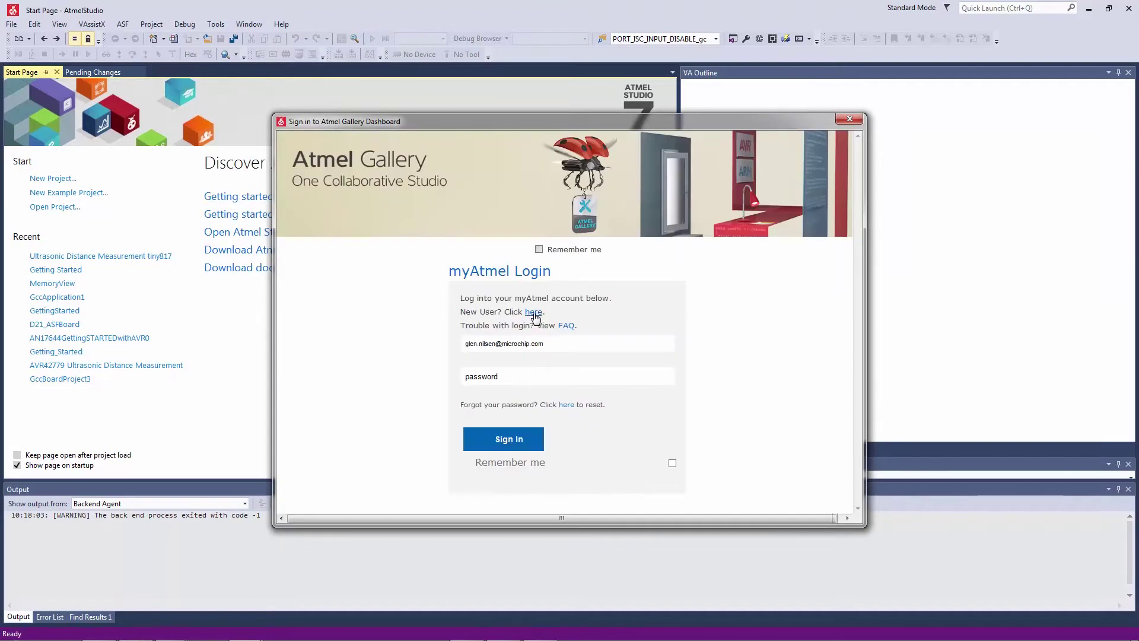
left_click(534, 313)
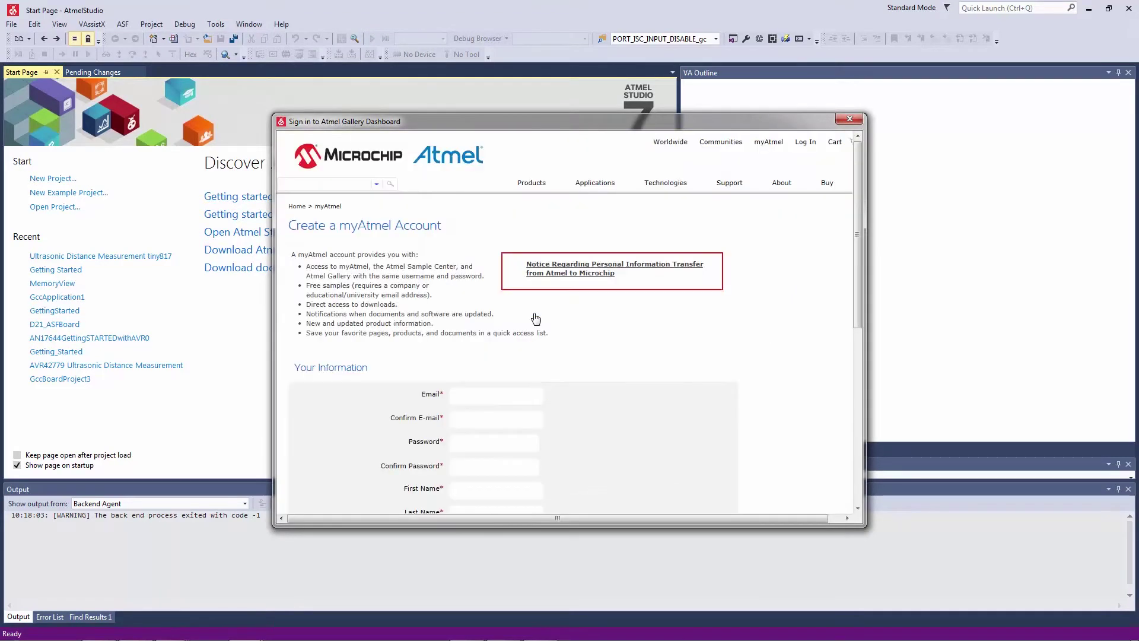
left_click_drag(860, 226, 857, 331)
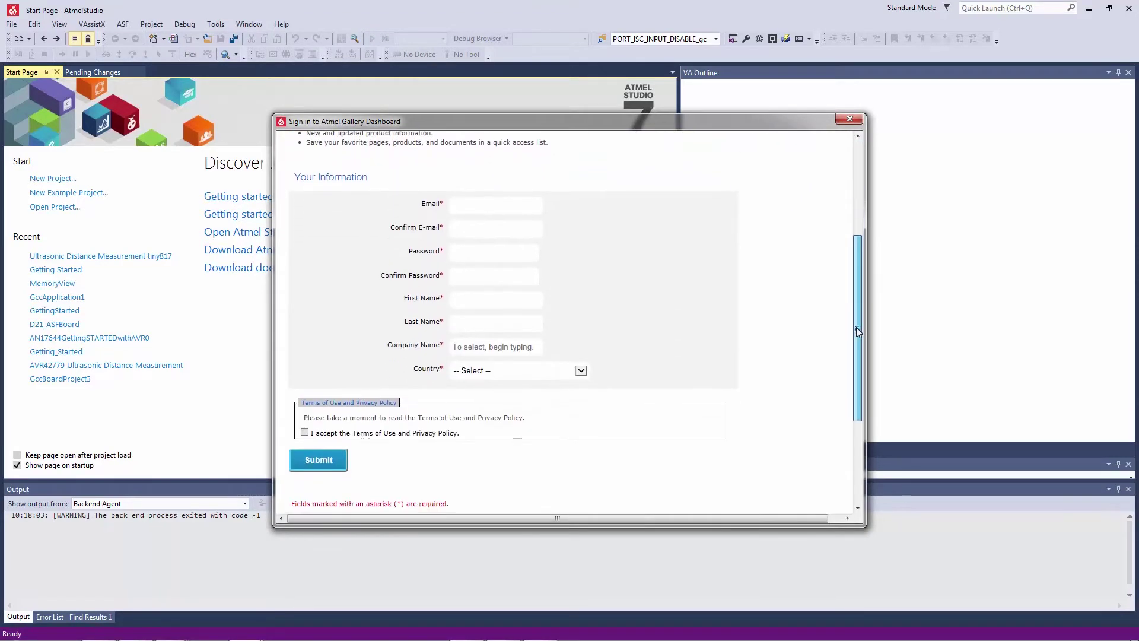
left_click_drag(857, 330, 854, 142)
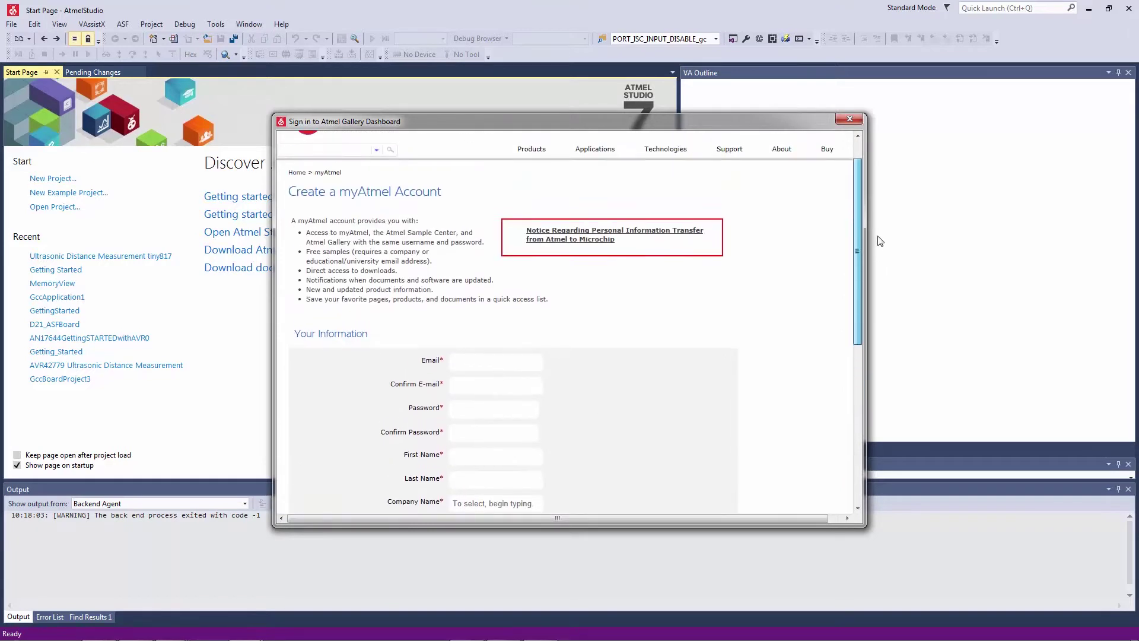
left_click(848, 121)
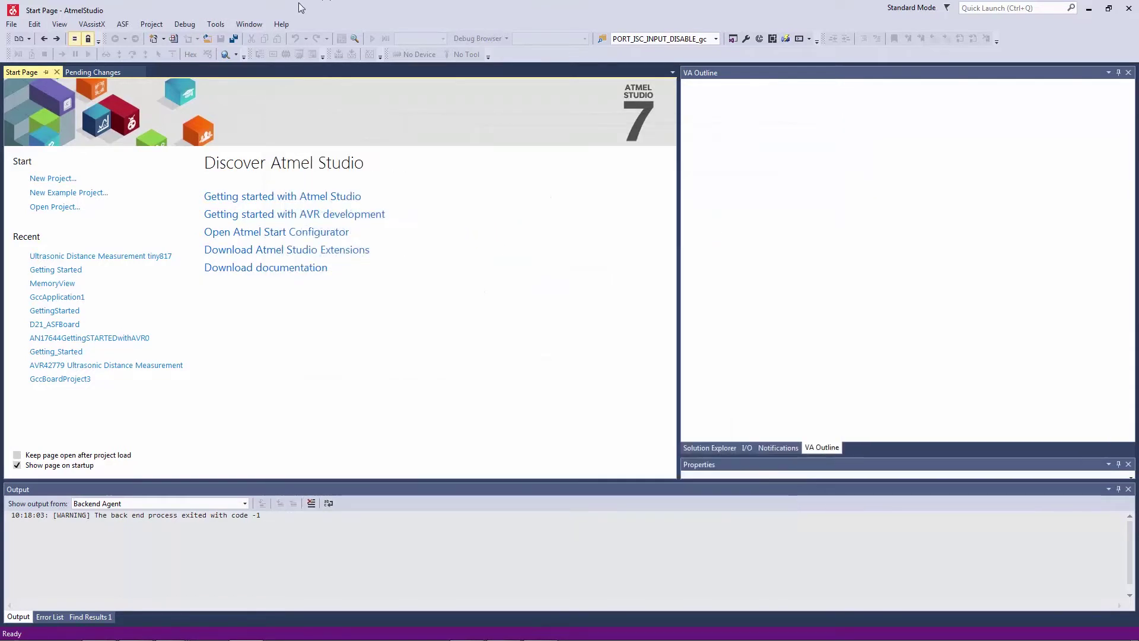
Step: Browse details of Atmel Kits, Software Framework, Atmel Start and AtmelToolchainProvider, then close Extensions and Updates
left_click(217, 24)
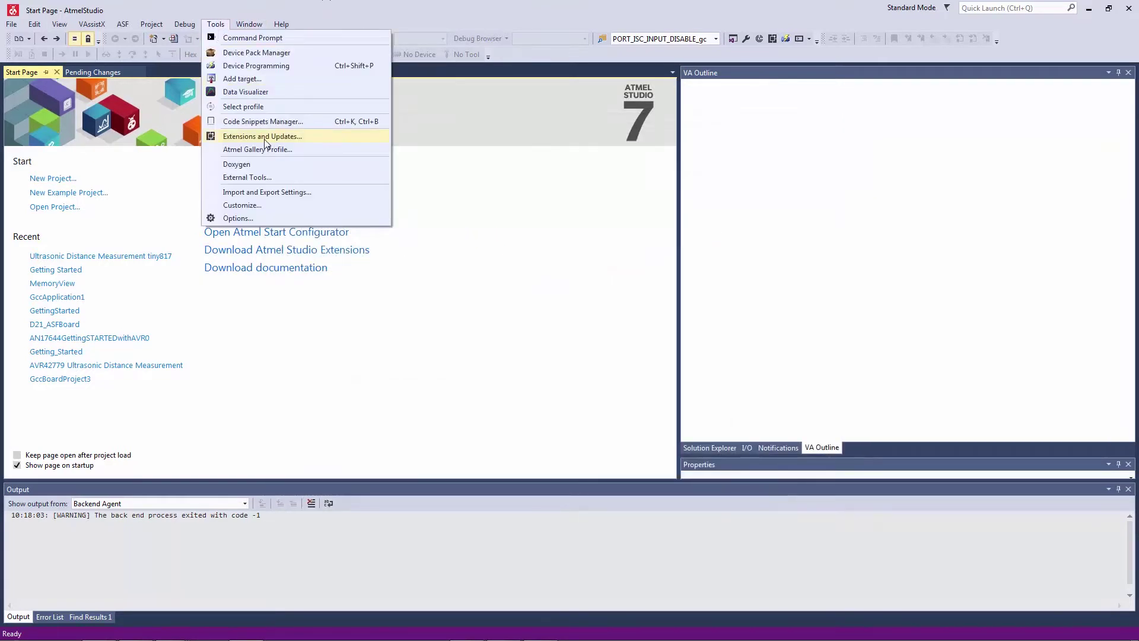
left_click(262, 136)
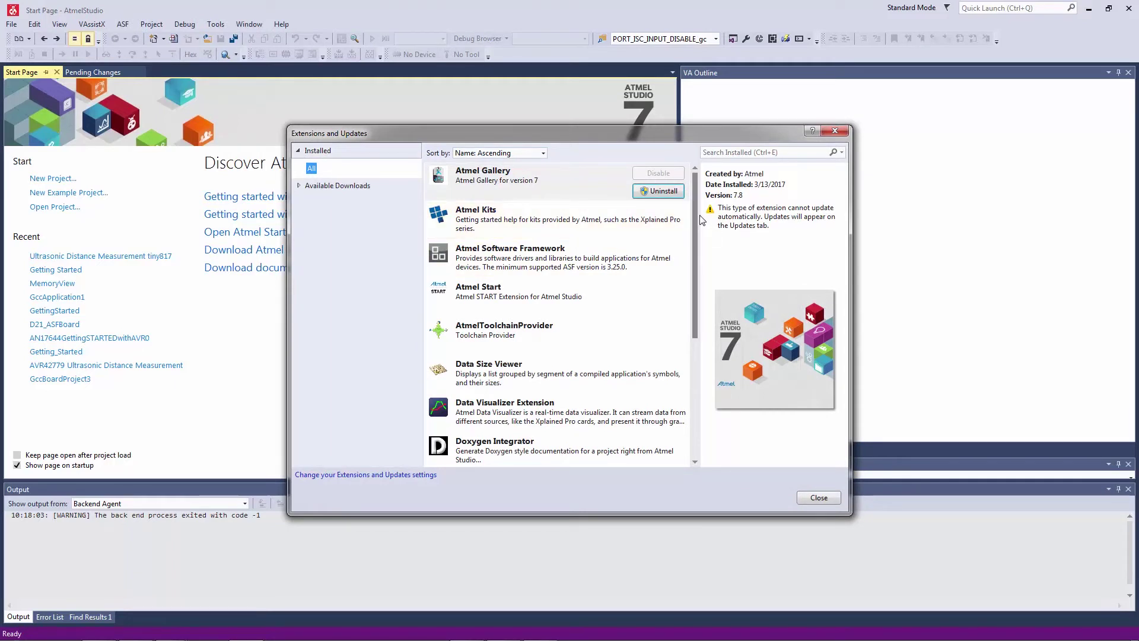
left_click(588, 223)
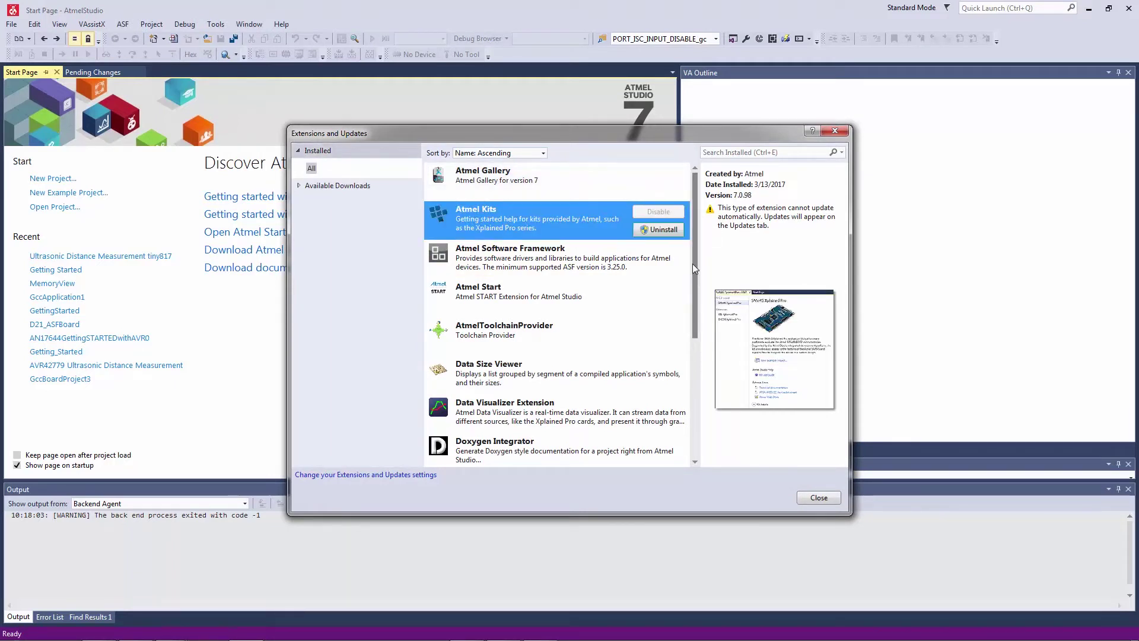
key("Down")
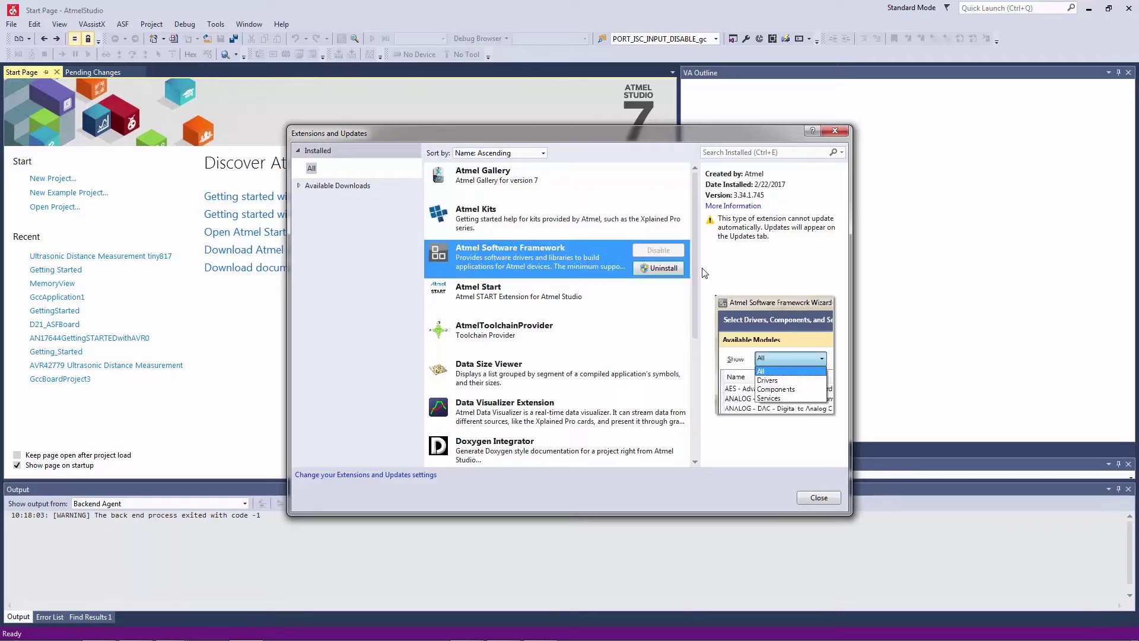
left_click(523, 305)
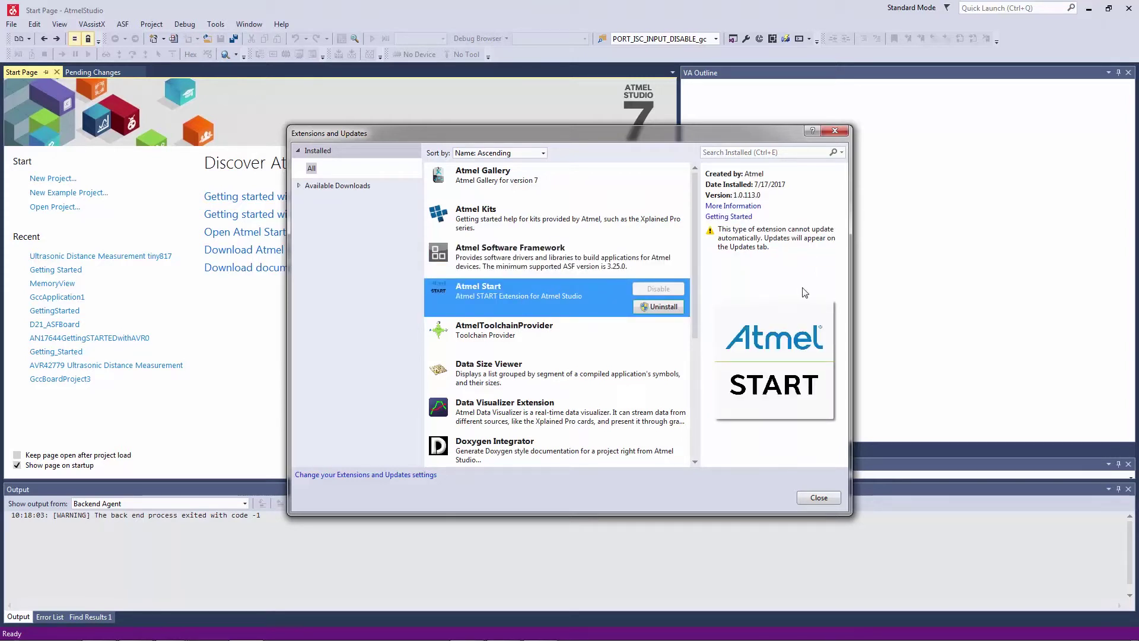
left_click(550, 334)
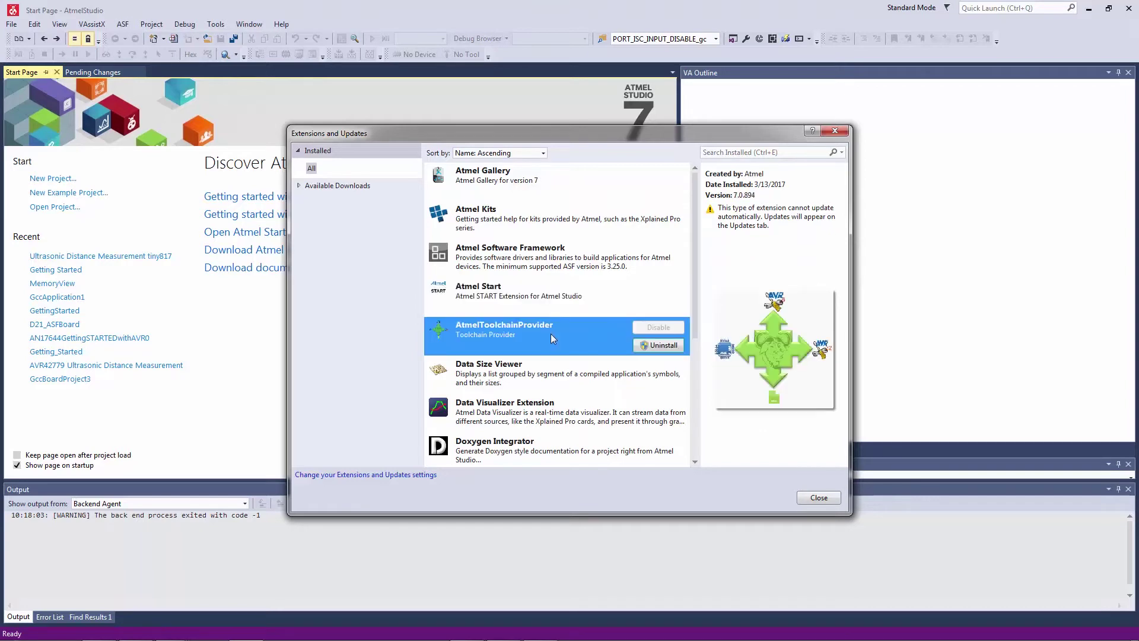
left_click(836, 133)
Step: Find the toolchain Package Configuration options through Quick Launch and browse the available toolchains
left_click(1004, 9)
type("too")
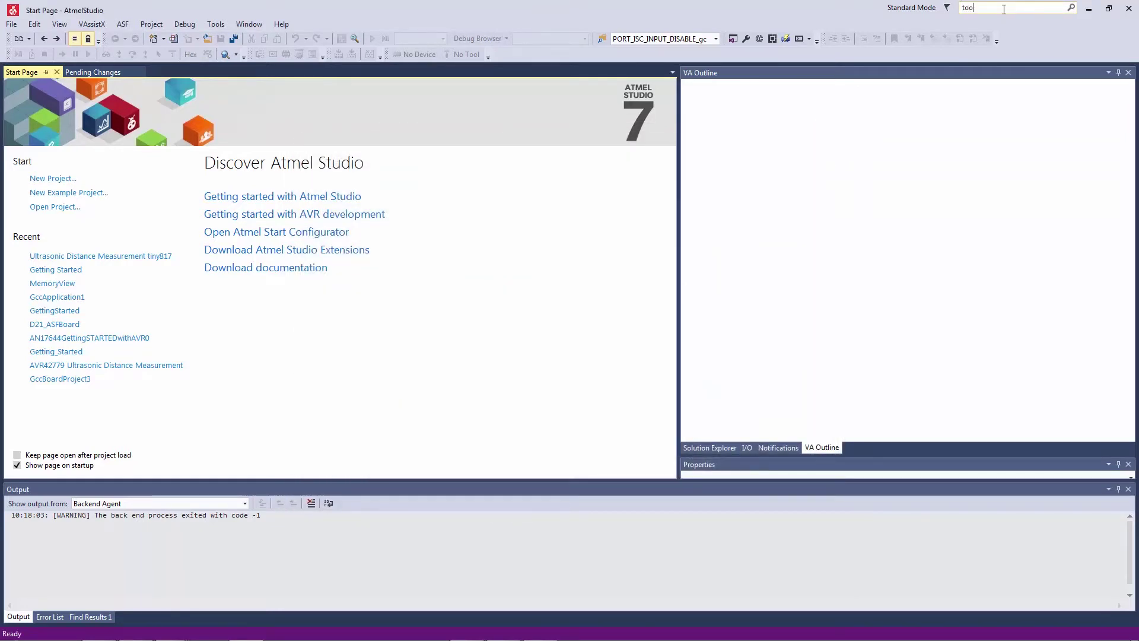
type("lchain")
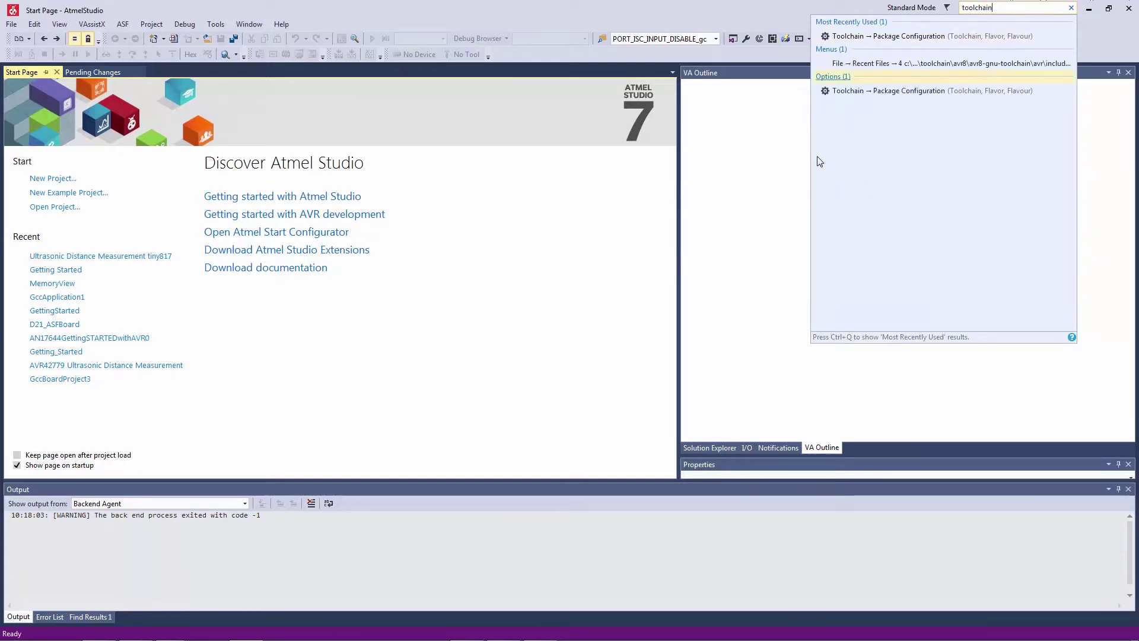
left_click(889, 91)
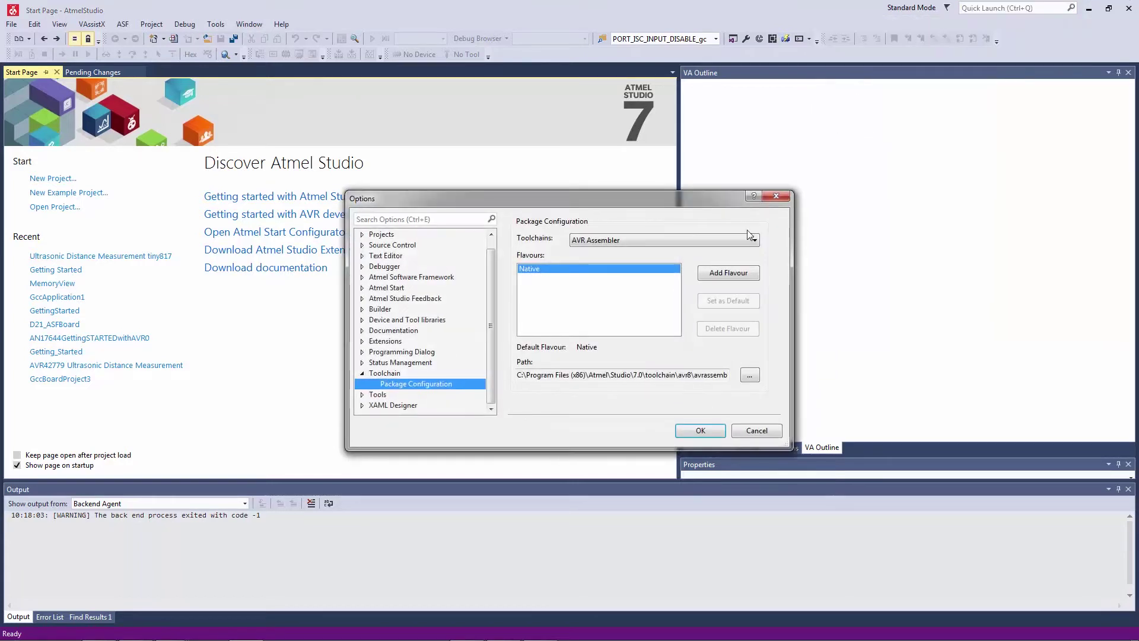
left_click(639, 242)
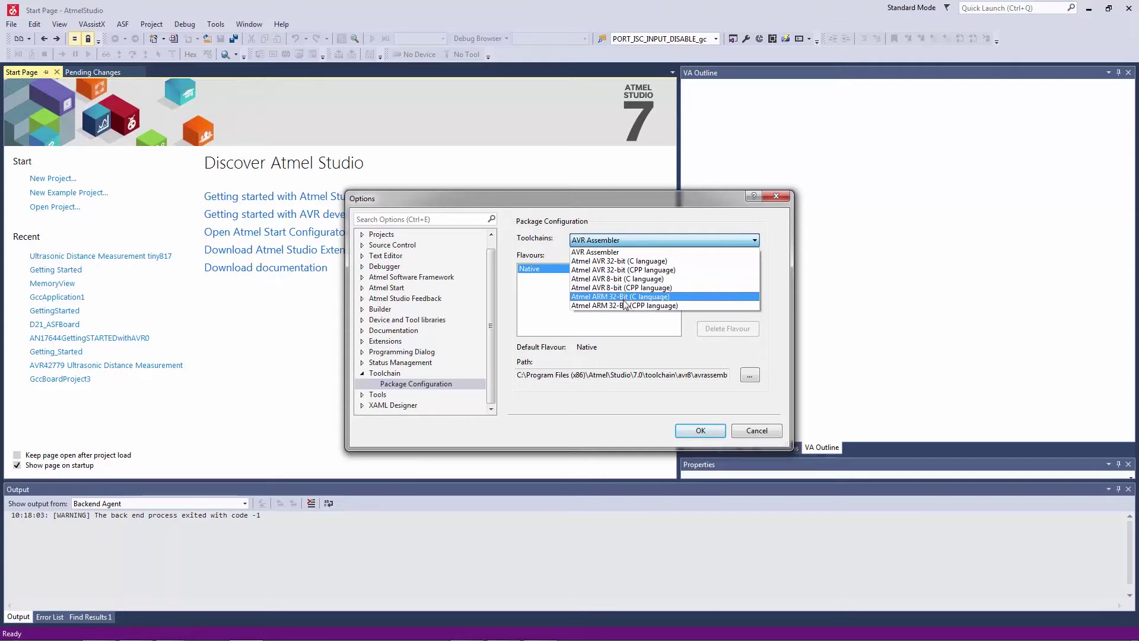
left_click(559, 294)
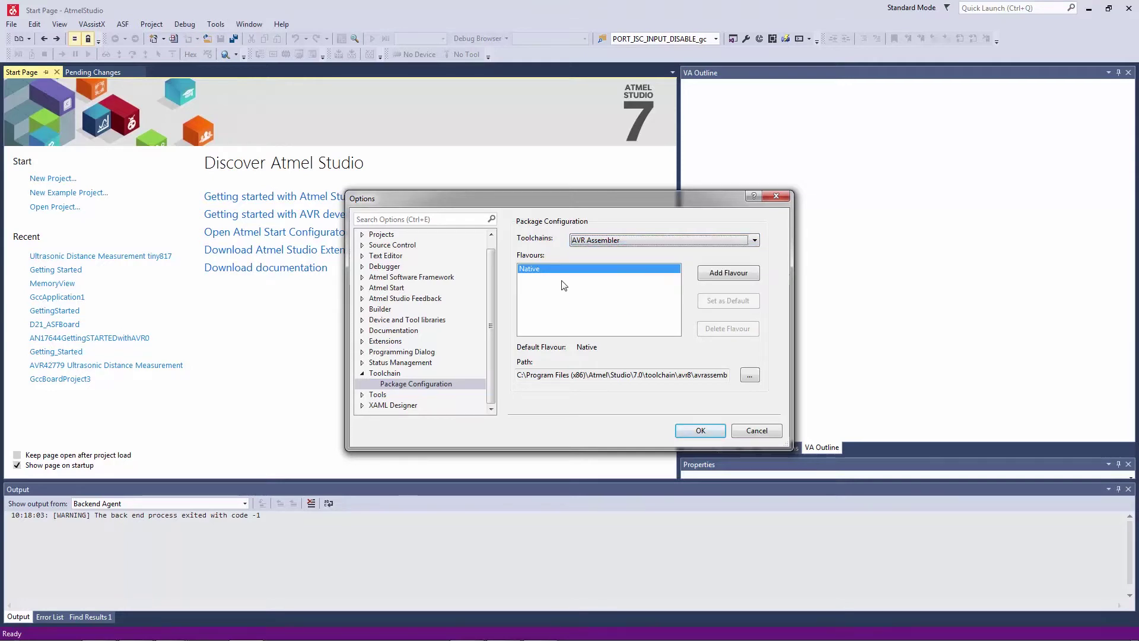
key("alt+Down")
Step: Select Atmel AVR 8-bit (C language), cancel Add Flavour, and dismiss Options unchanged
left_click(617, 278)
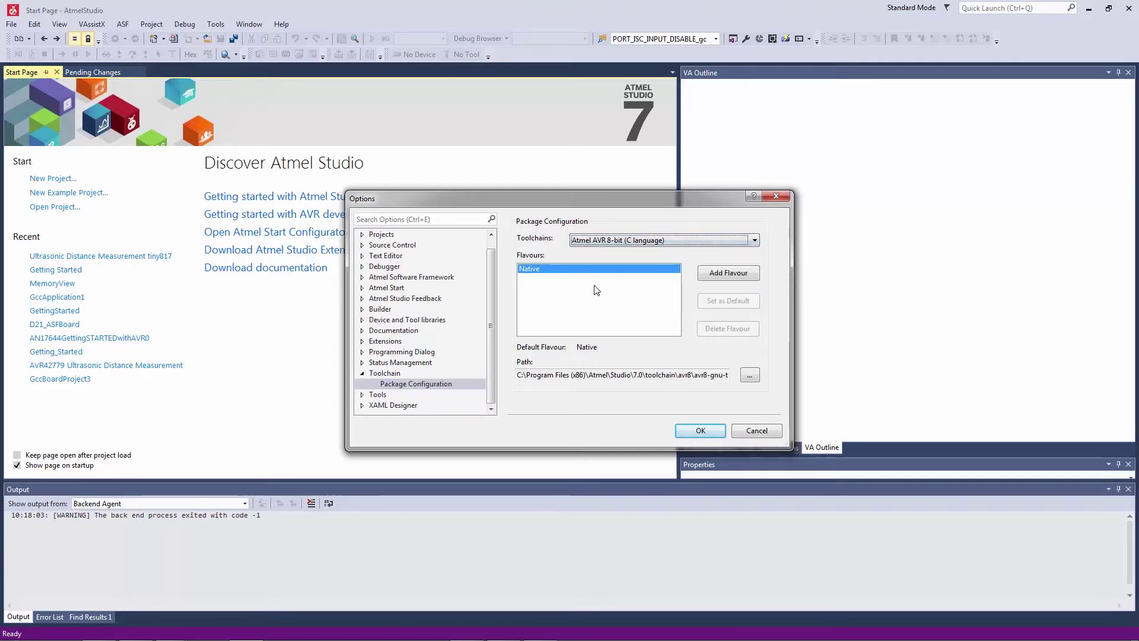
left_click(728, 273)
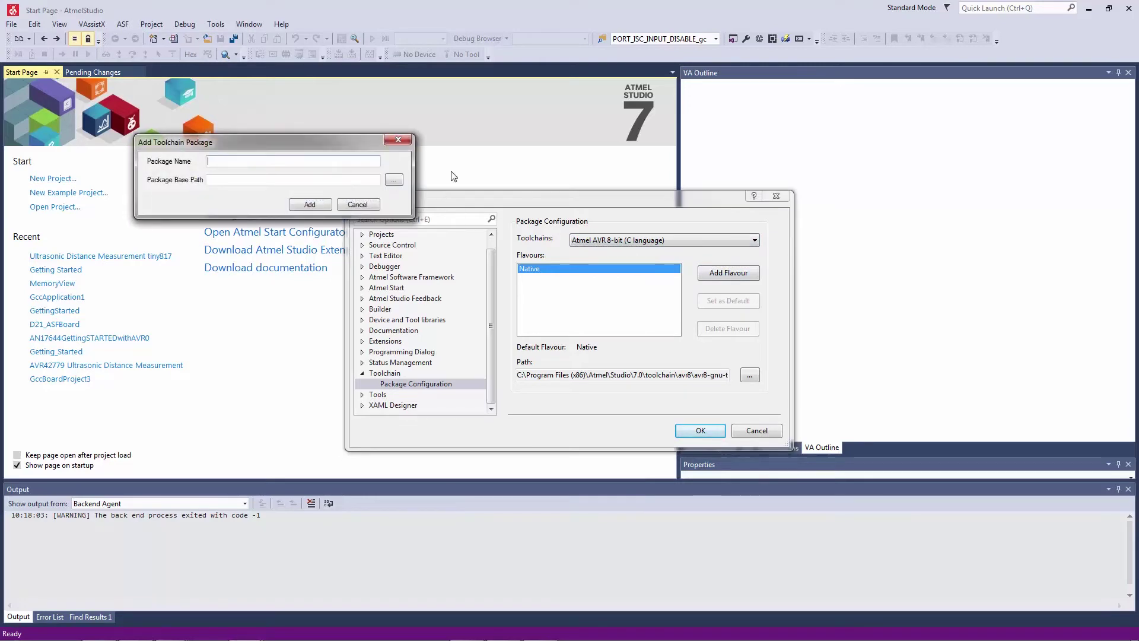
left_click(398, 140)
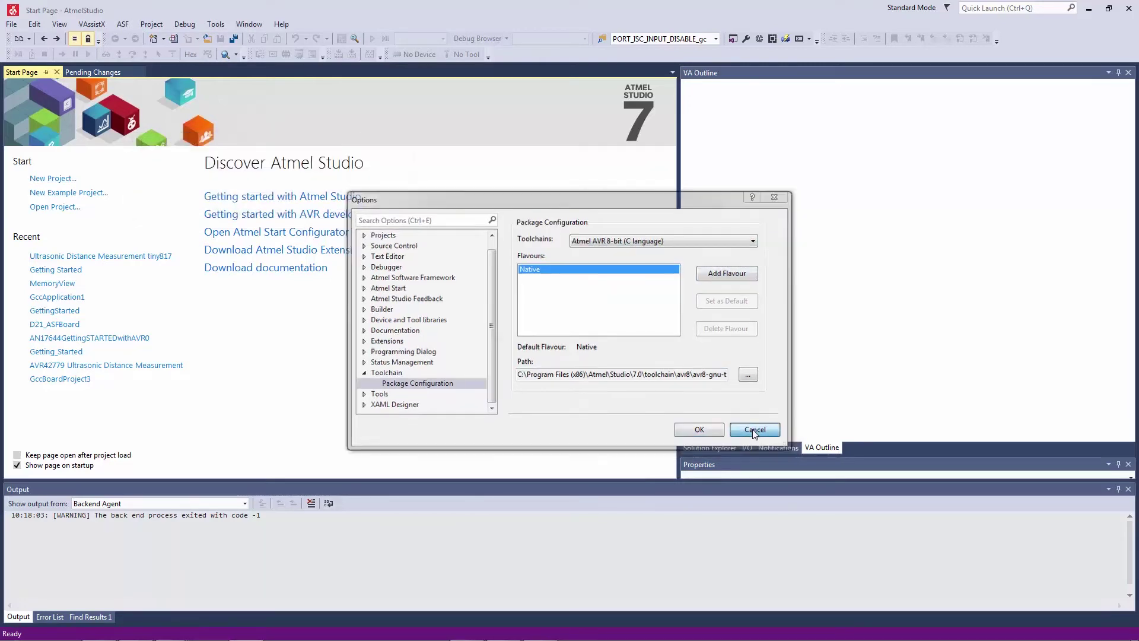
left_click(700, 430)
left_click(215, 24)
Step: Show the Data Visualizer Extension details, then the Visual Assist for Atmel Studio details
left_click(293, 130)
scroll(579, 267, "down", 2)
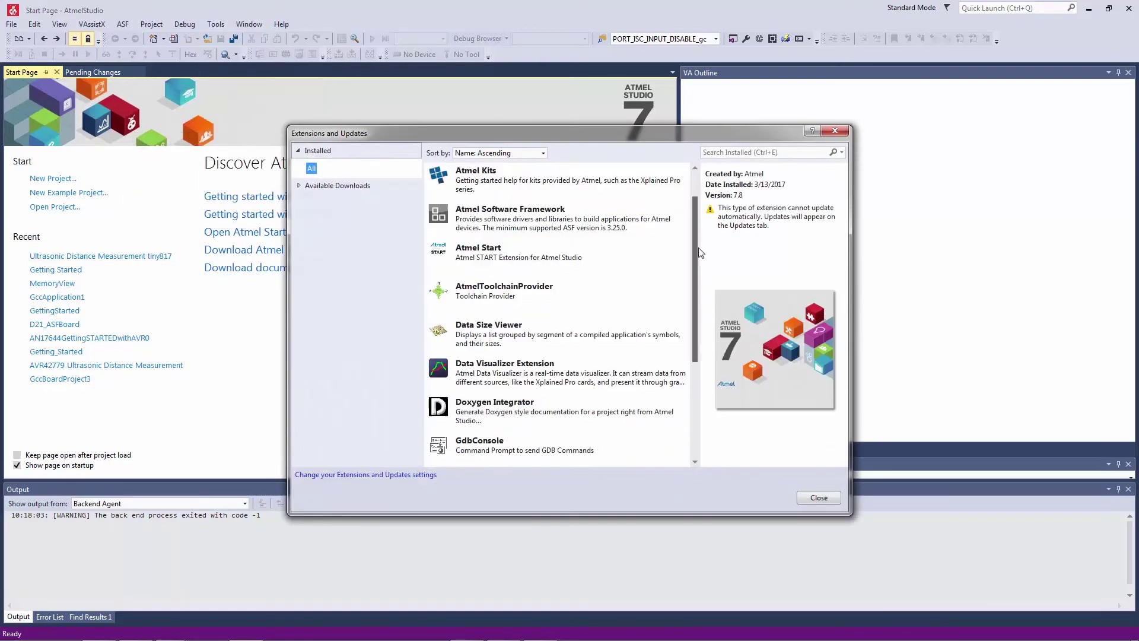
scroll(579, 267, "down", 2)
scroll(579, 267, "down", 1)
left_click(575, 270)
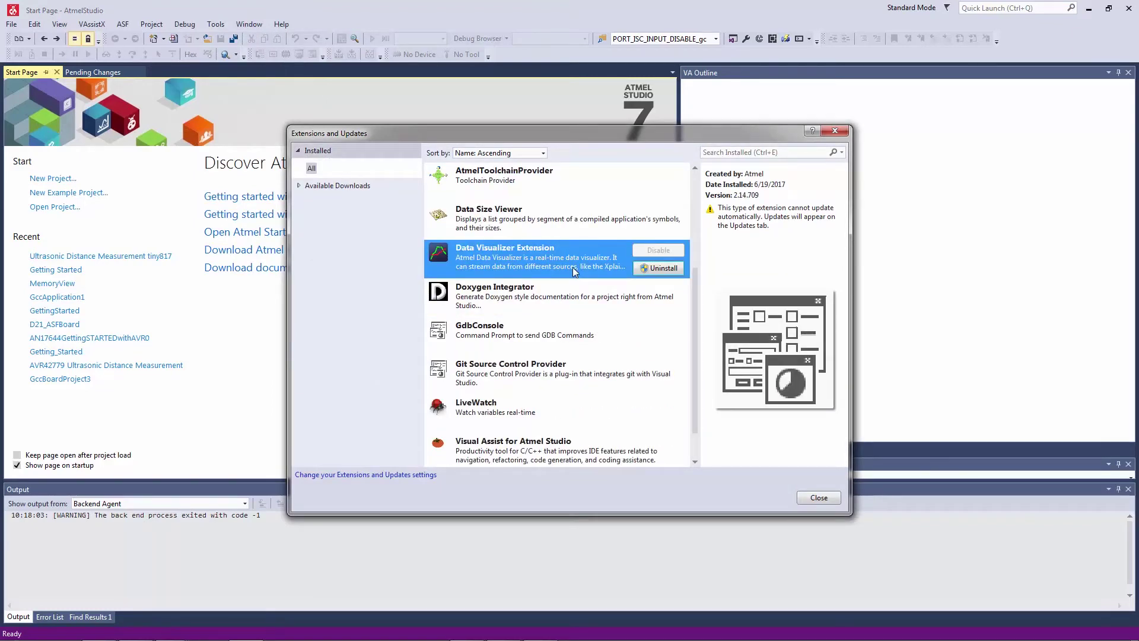
scroll(696, 339, "down", 1)
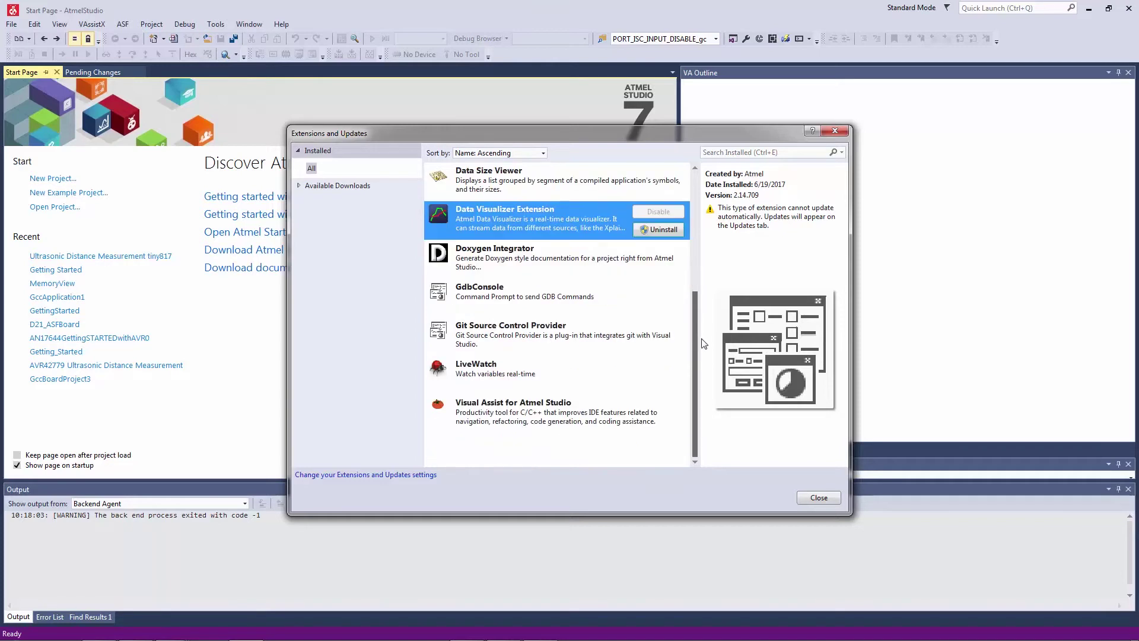
left_click(503, 424)
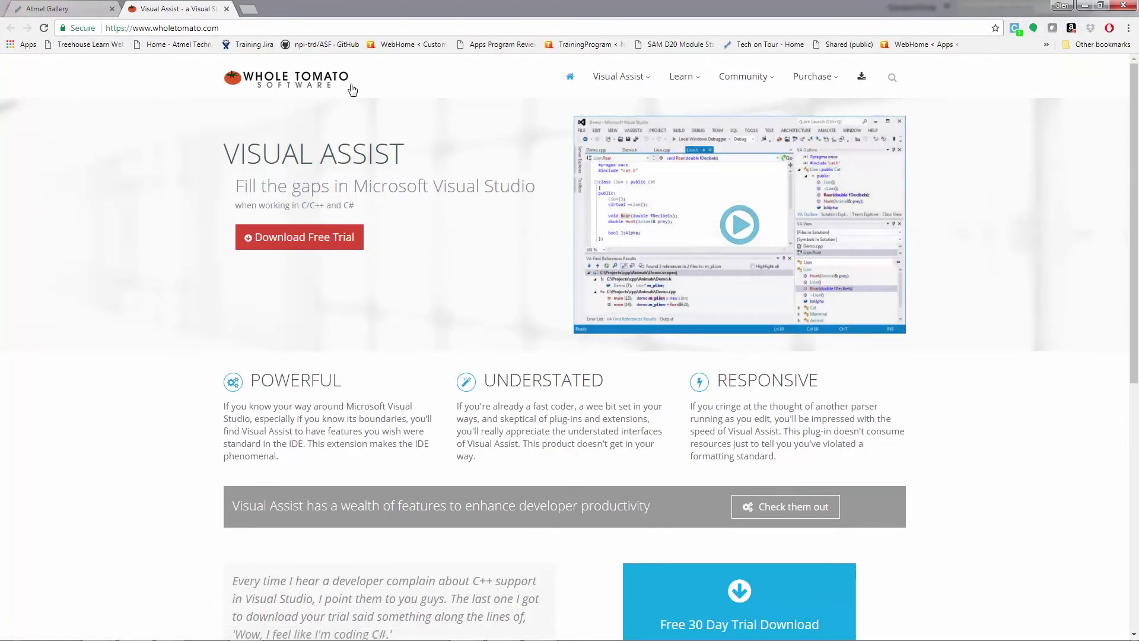
Step: Close the Whole Tomato Visual Assist product page tab
left_click(227, 9)
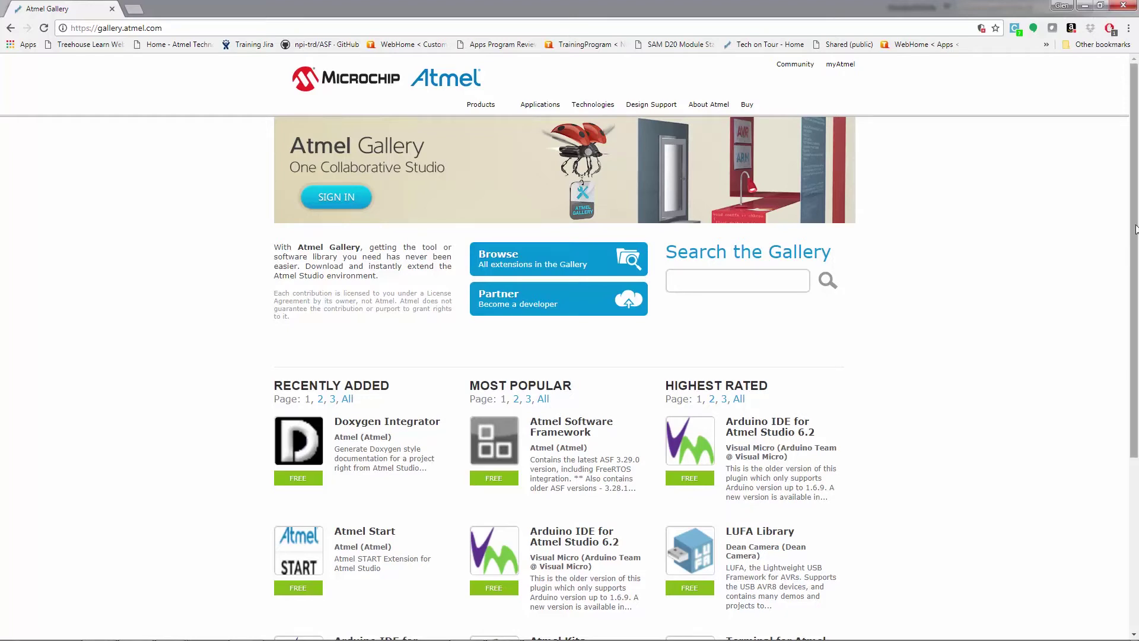
scroll(873, 306, "down", 2)
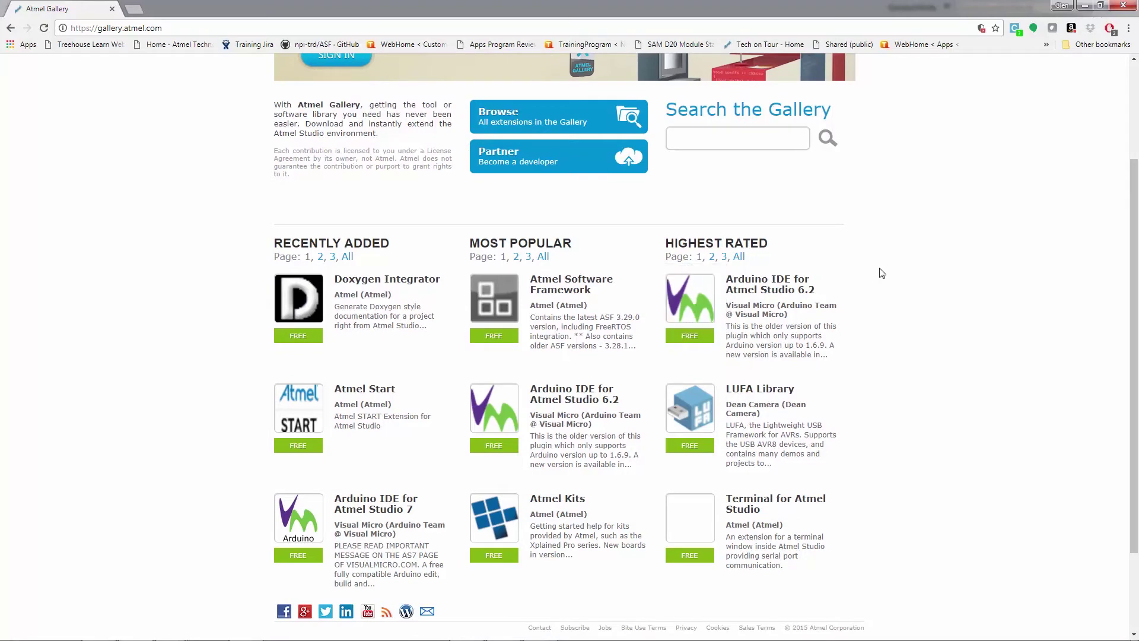
Step: Open the Arduino IDE for Atmel Studio 6.2 gallery page, then list Available Downloads
left_click(689, 289)
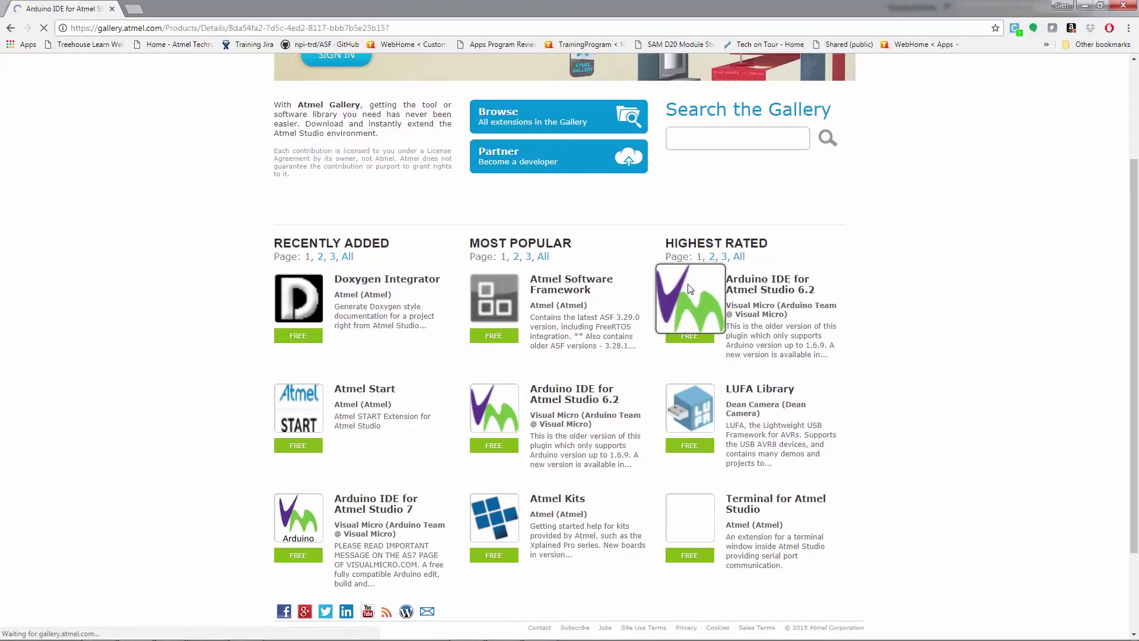
scroll(688, 290, "down", 3)
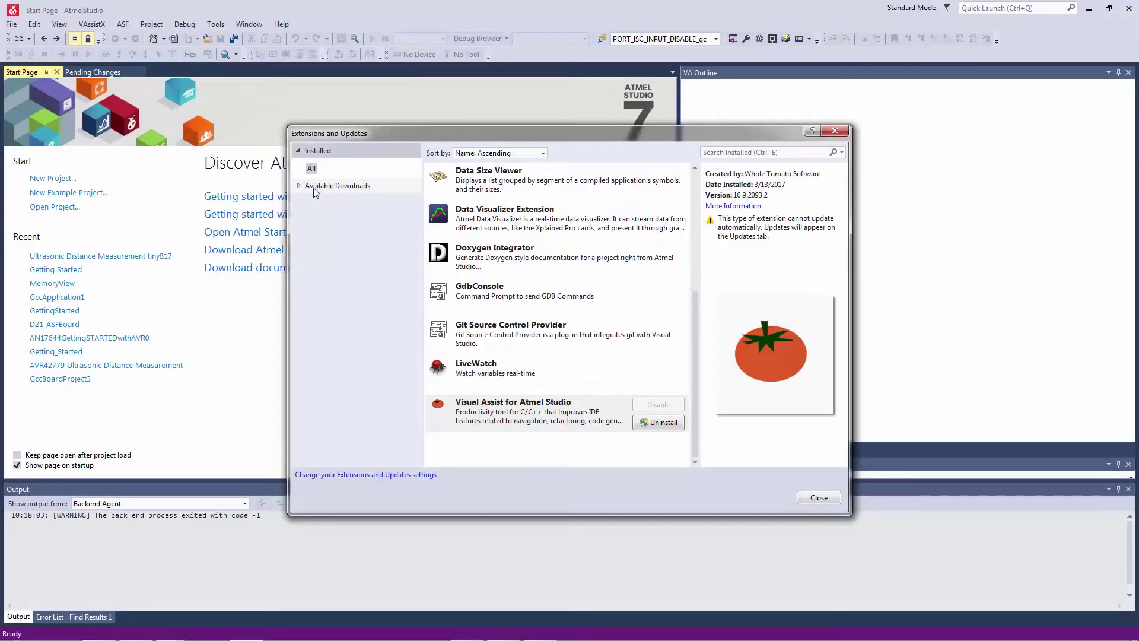
left_click(337, 186)
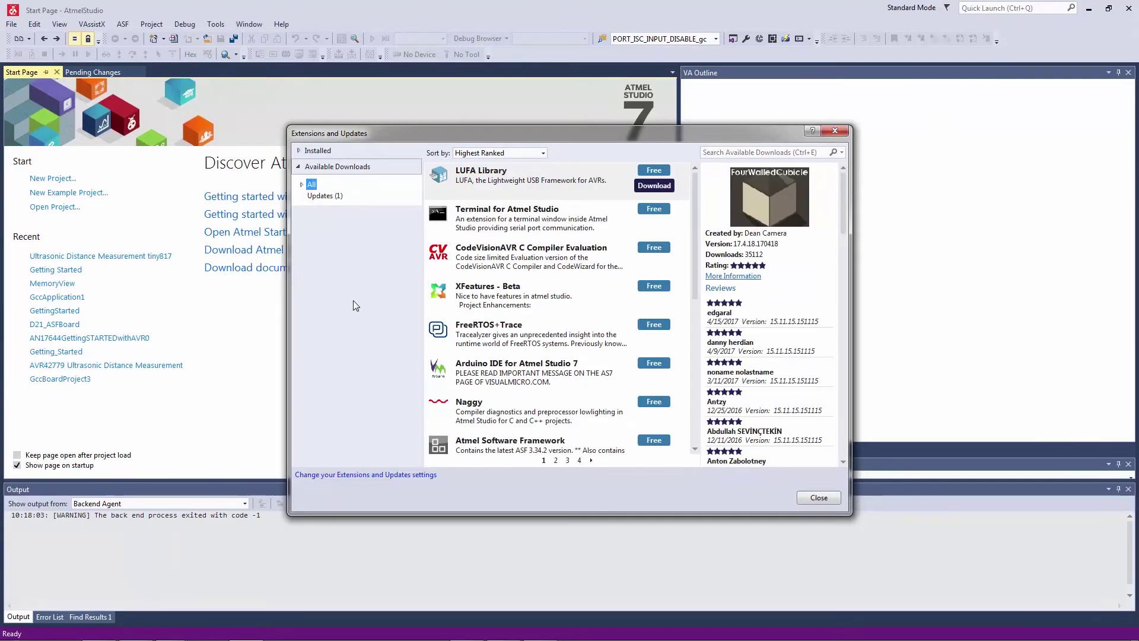
Step: View details for CodeVisionAVR C Compiler Evaluation, FreeRTOS+Trace, and Naggy in turn
mouse_move(532, 177)
left_click(517, 264)
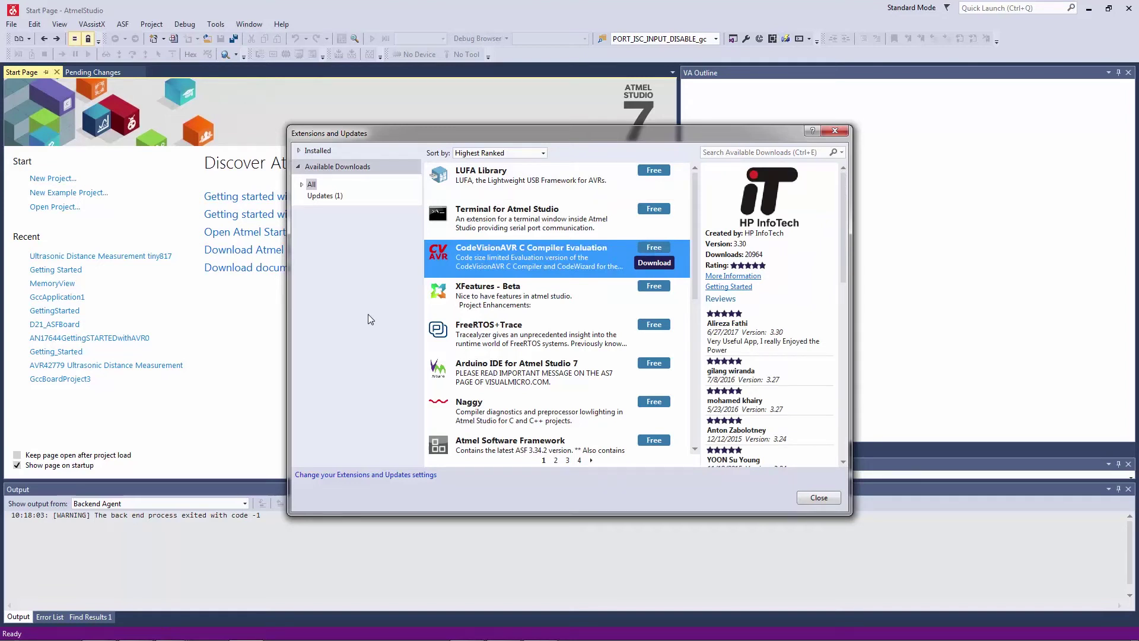
left_click(534, 336)
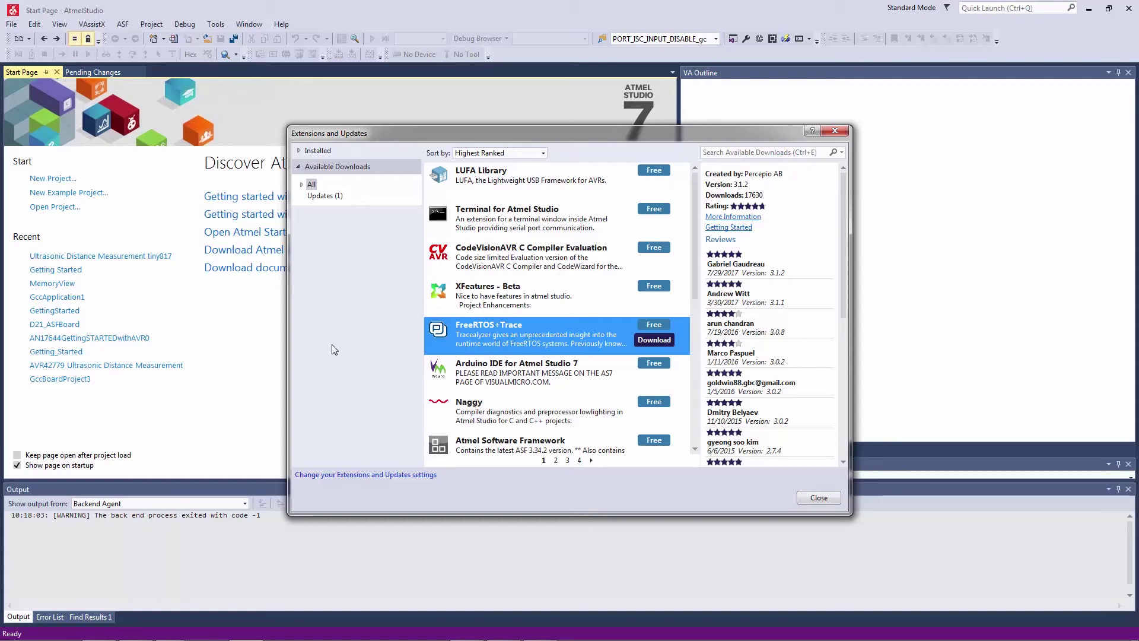
left_click(502, 412)
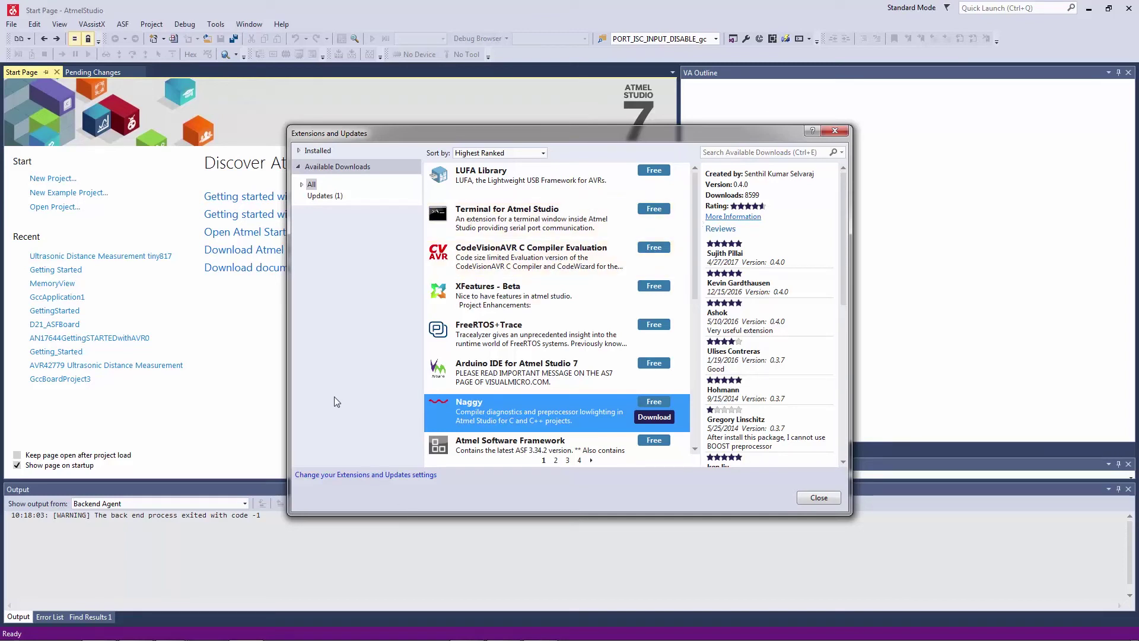
Step: Close Extensions and Updates and view the Atmel Start backend and frontend options
left_click(818, 497)
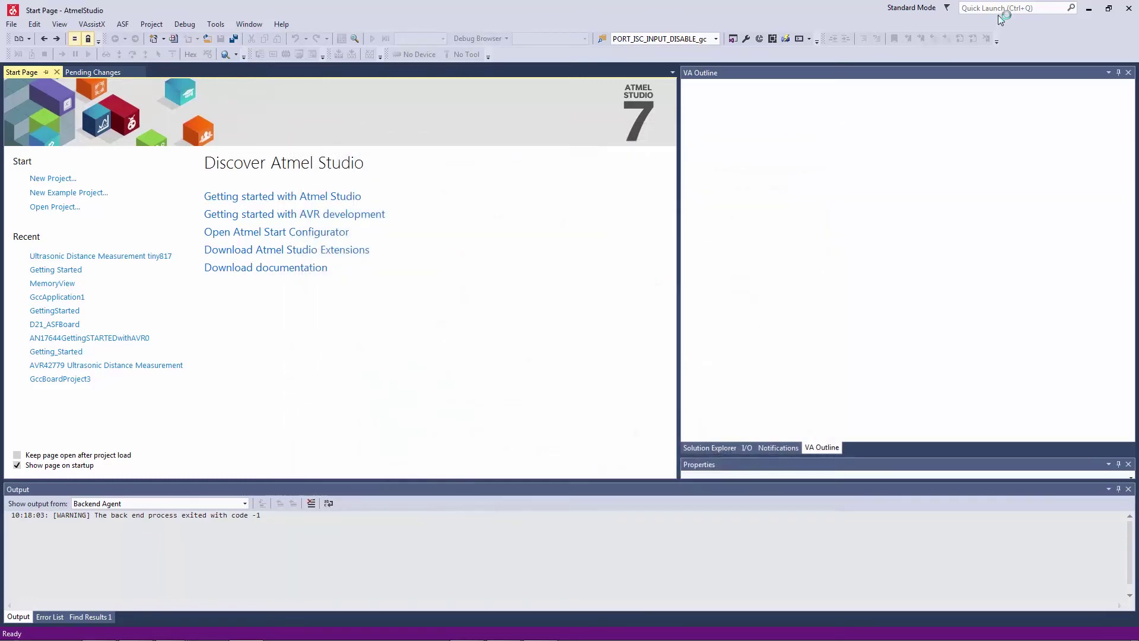
left_click(216, 25)
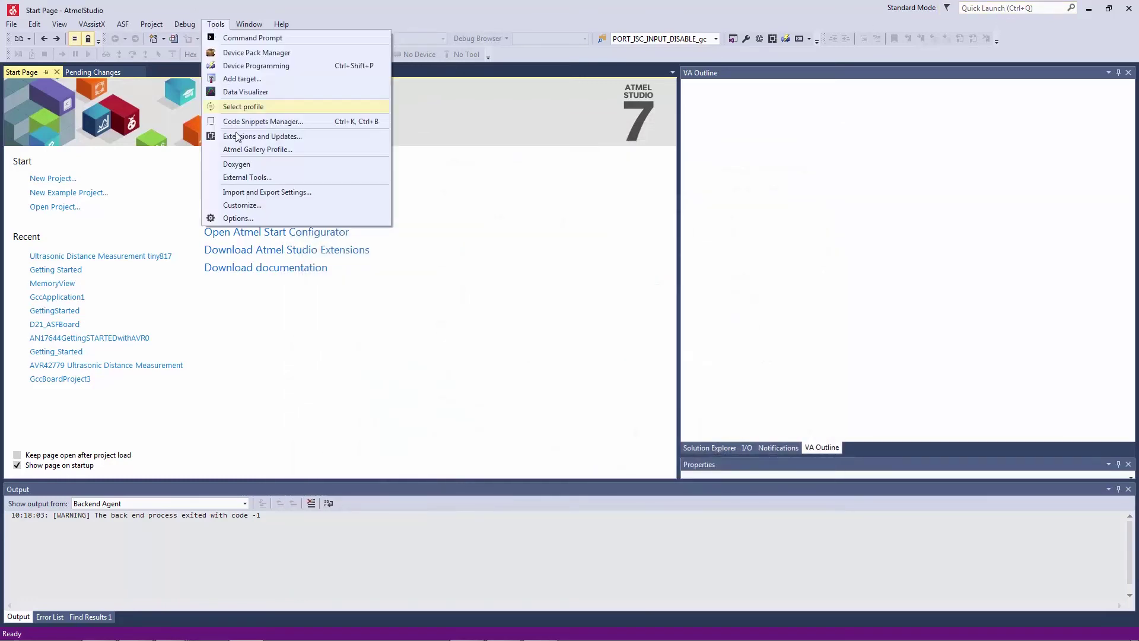
left_click(237, 218)
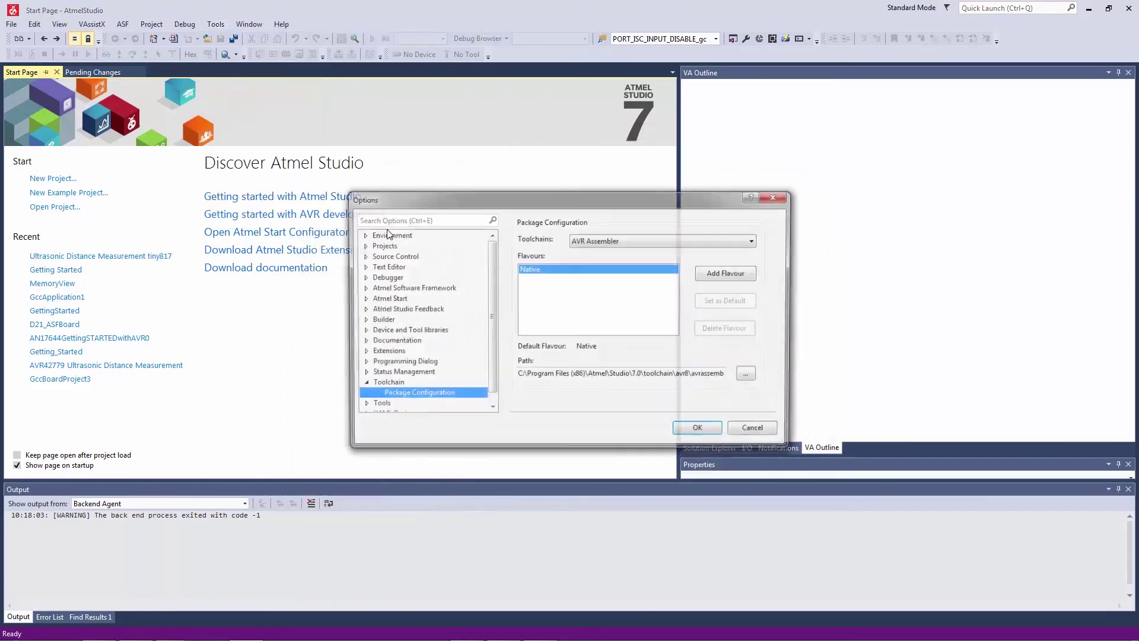
left_click(386, 297)
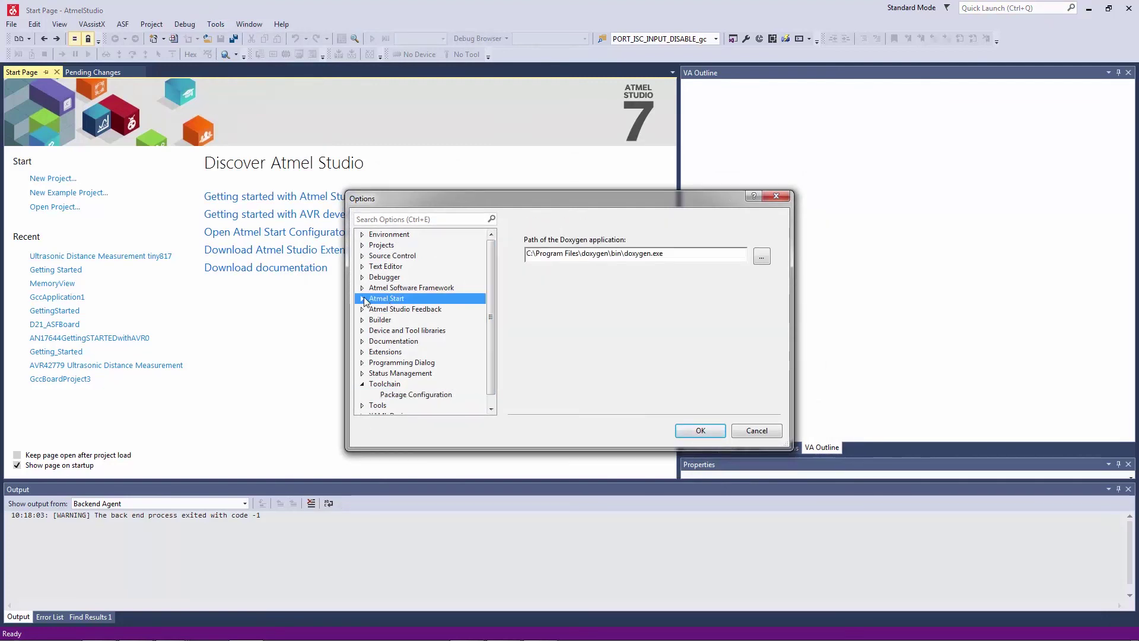
left_click(362, 299)
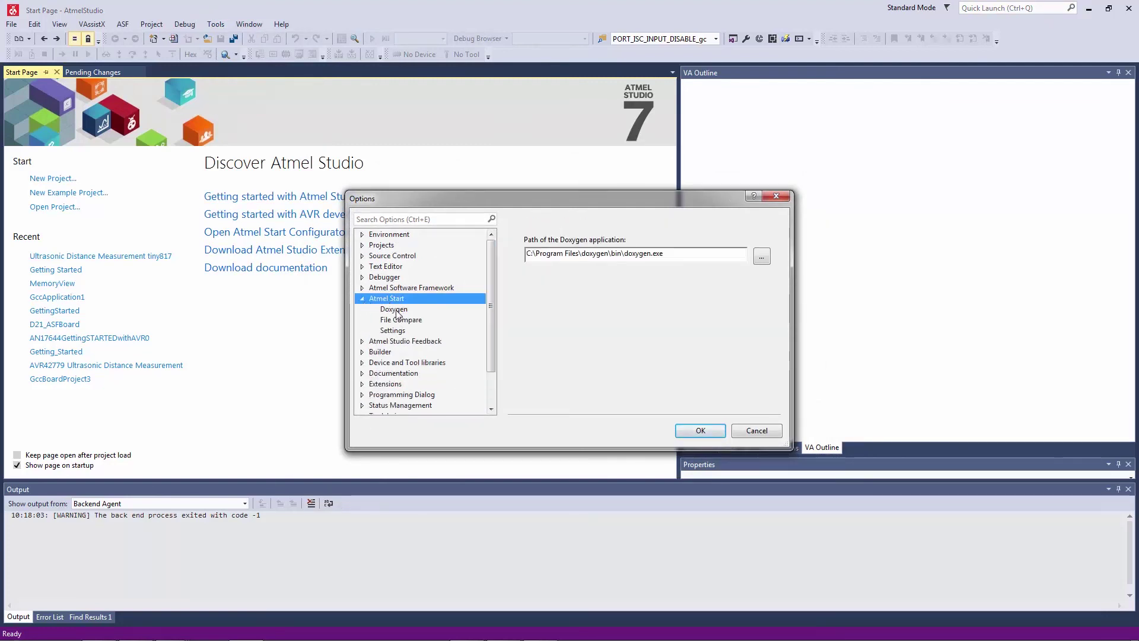
left_click(392, 330)
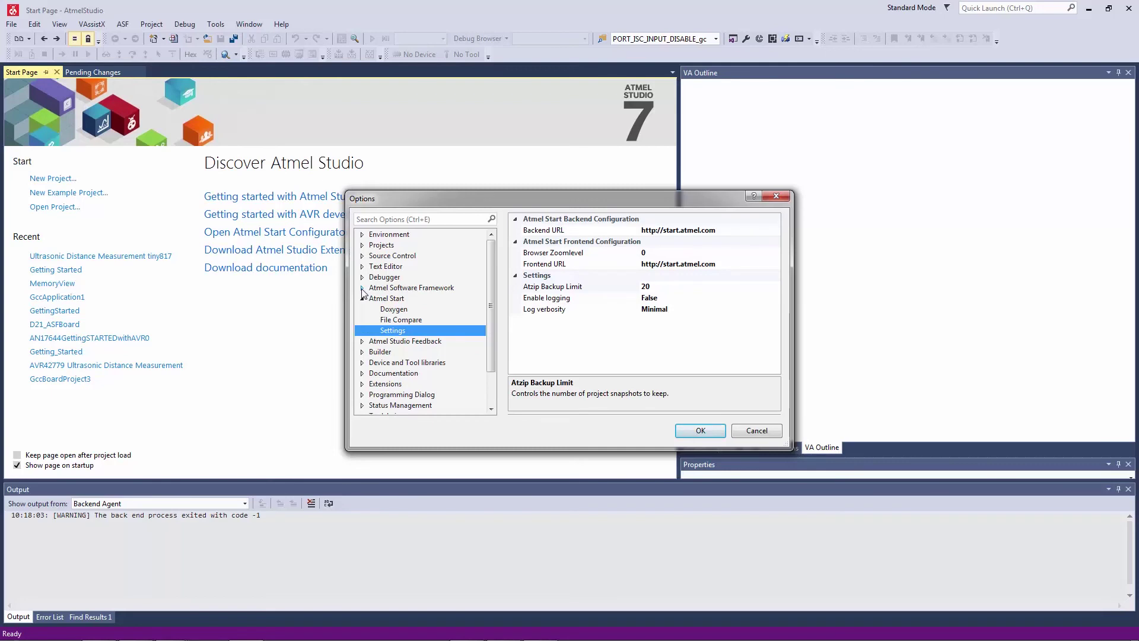
Step: View Atmel Software Framework general settings, cancel Options, and open the gallery Partner page
left_click(363, 287)
left_click(404, 291)
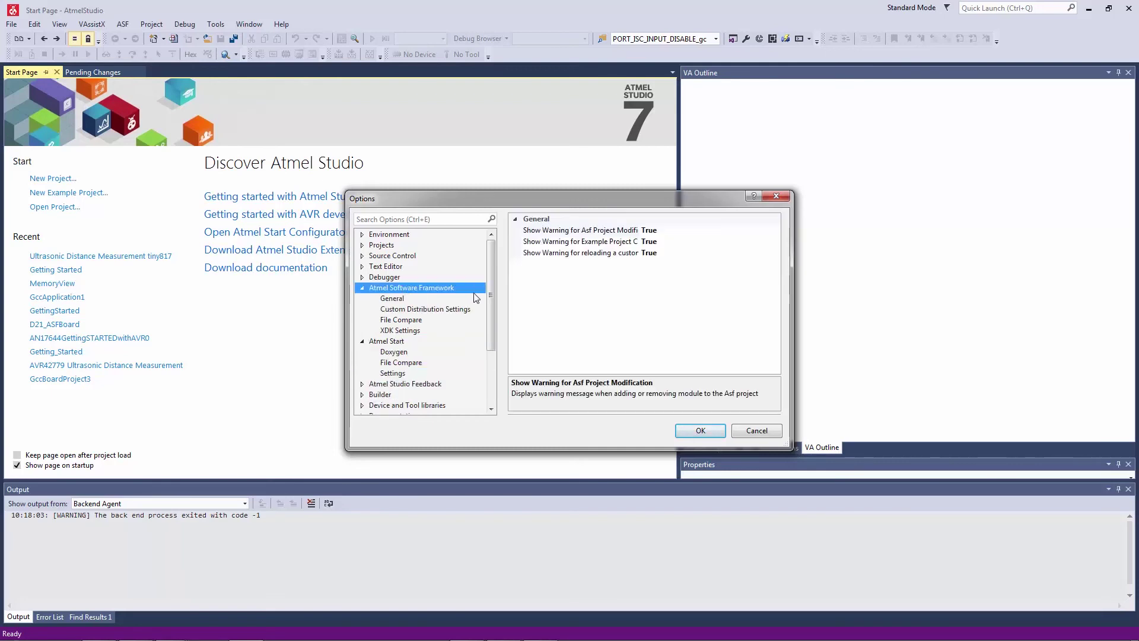
scroll(492, 256, "down", 4)
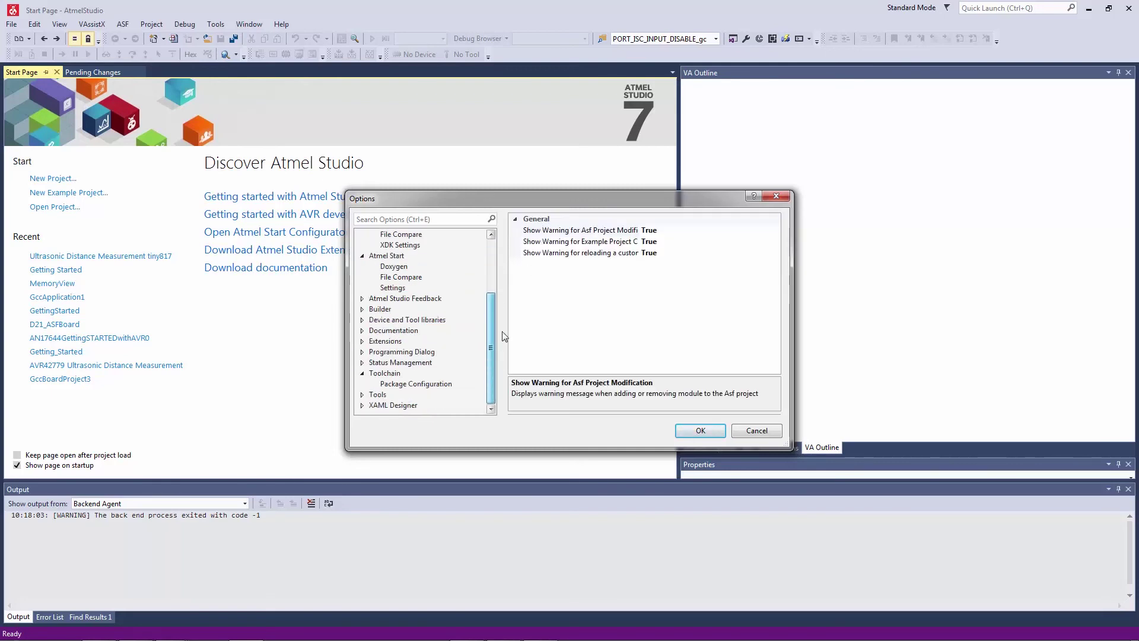
scroll(491, 311, "up", 4)
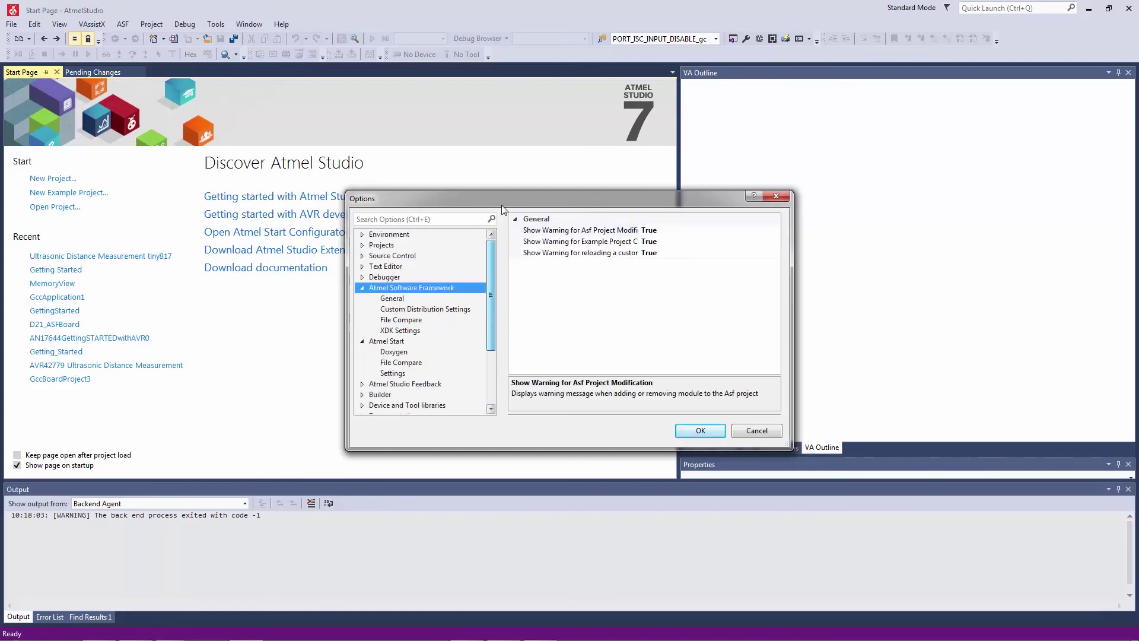
left_click(756, 431)
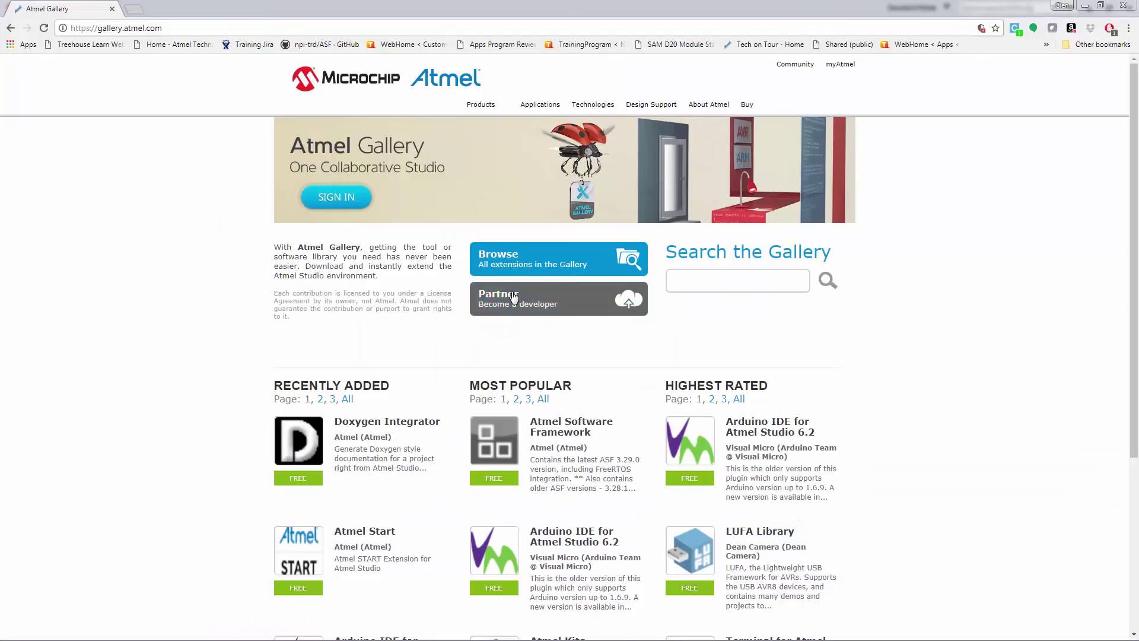
left_click(521, 299)
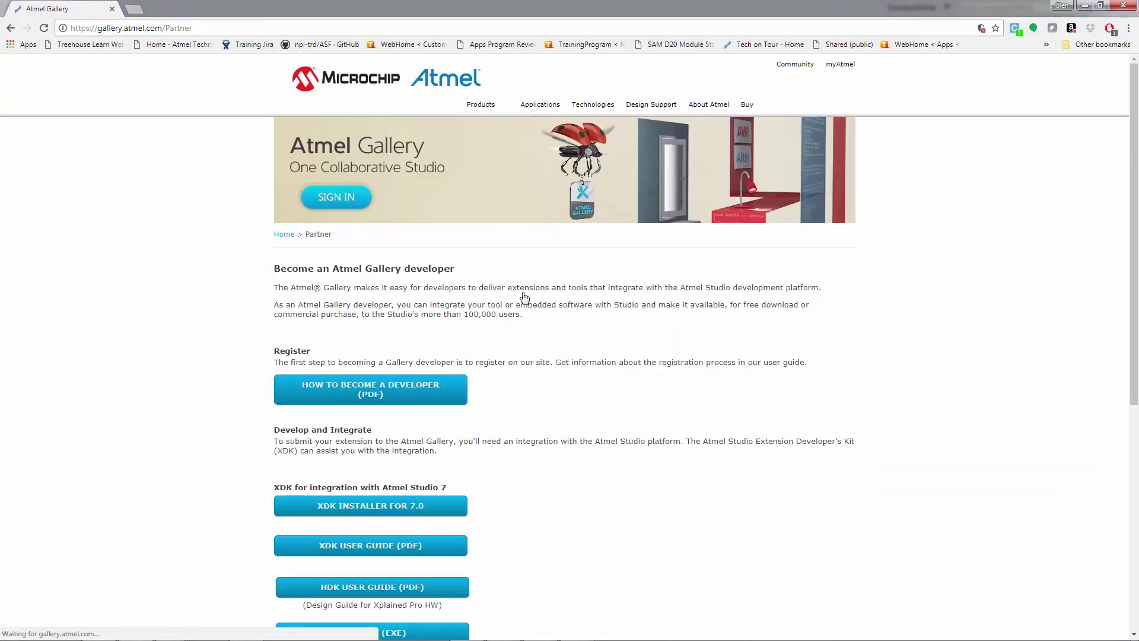